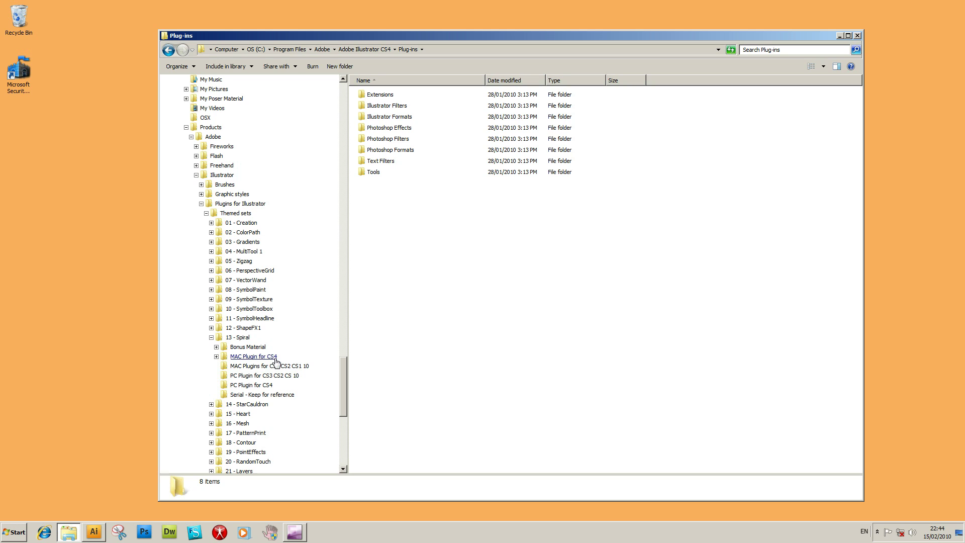
# Open the 13 - Spiral set's PC Plugin for CS4 folder and select GX13_Spiral.aip
pyautogui.click(262, 386)
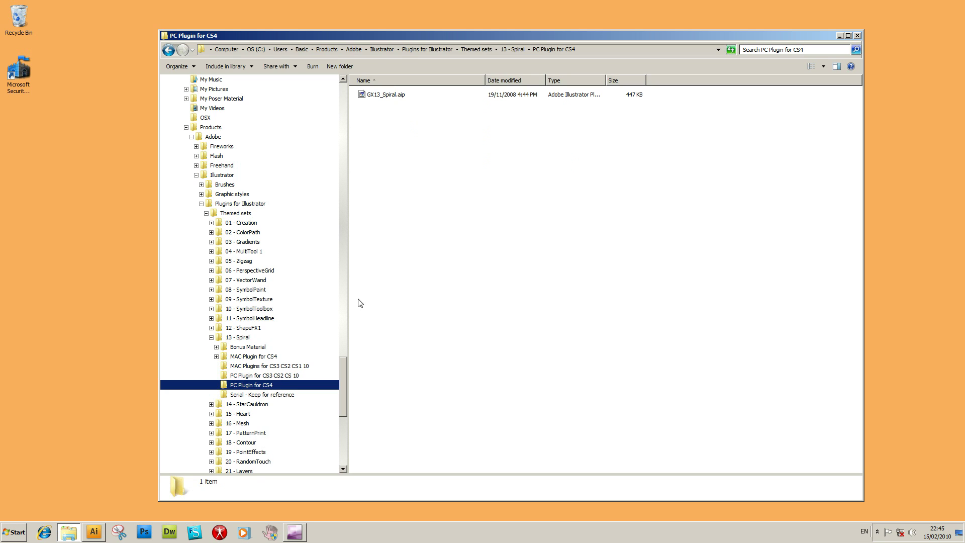
pyautogui.click(385, 98)
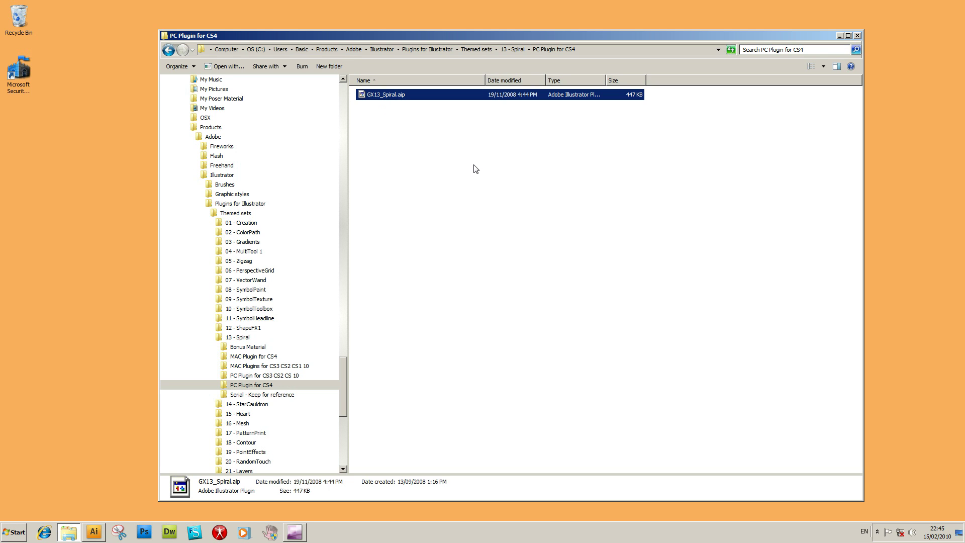
# With GX13_Spiral.aip selected, browse to Program Files > Adobe > Adobe Illustrator CS4 > Plug-ins
pyautogui.click(416, 128)
pyautogui.click(381, 98)
pyautogui.moveTo(342, 364); pyautogui.dragTo(346, 113)
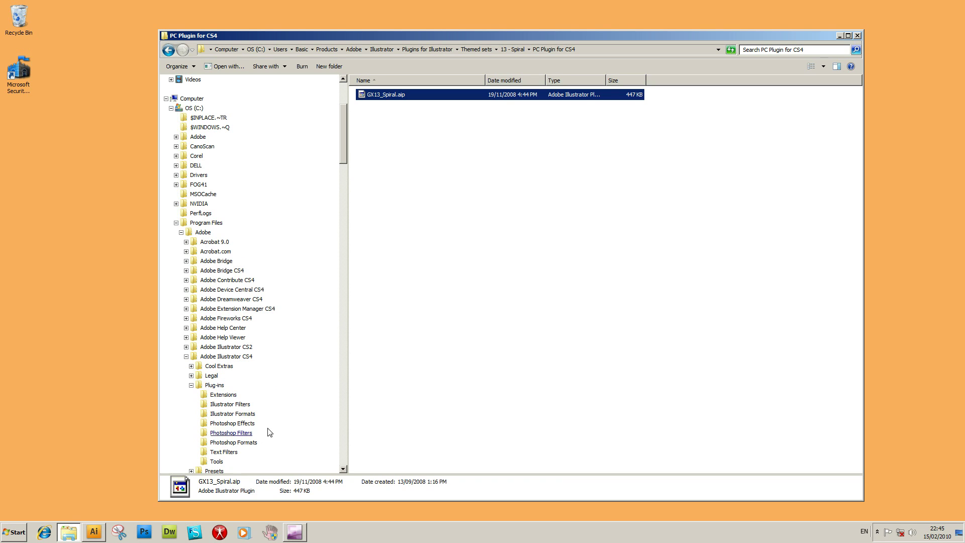
pyautogui.click(216, 385)
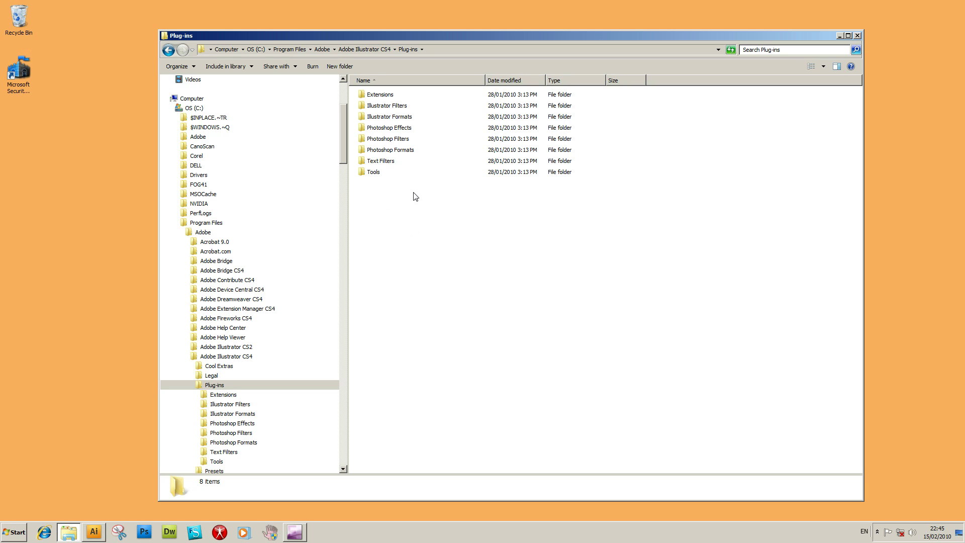
# Paste GX13_Spiral.aip into the Plug-ins folder, approving the administrator permission prompt
pyautogui.hotkey('ctrl', 'v')
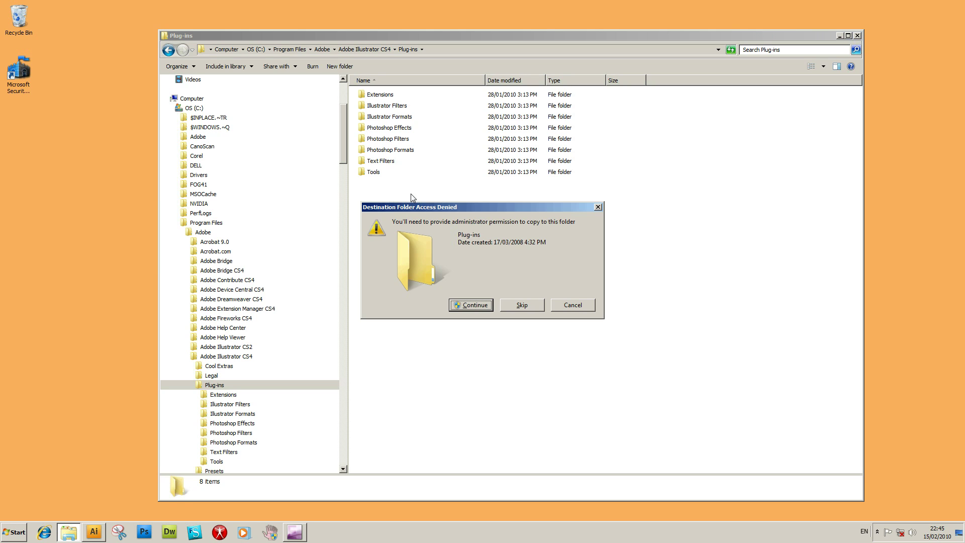
pyautogui.click(480, 307)
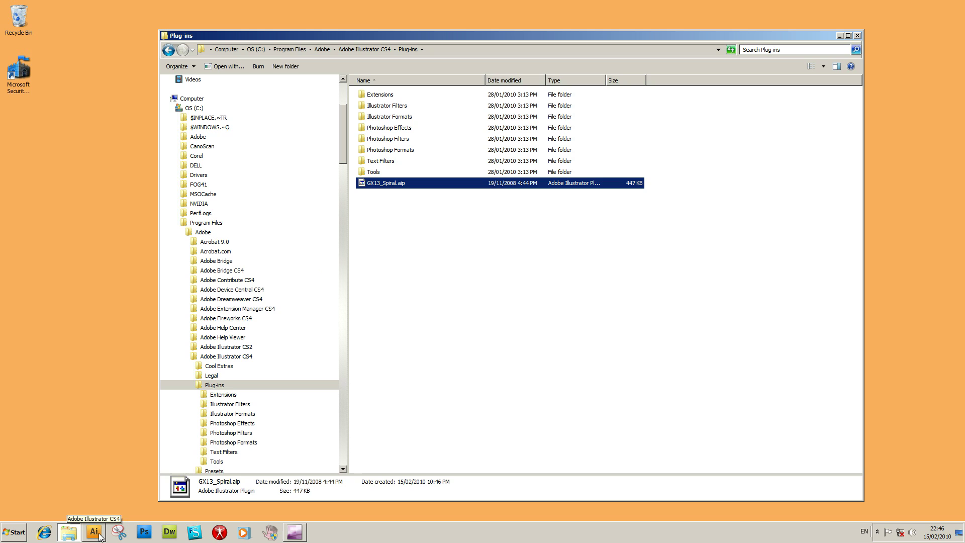
# Launch Illustrator CS4 and create a new 1024 × 768 px RGB document
pyautogui.click(97, 536)
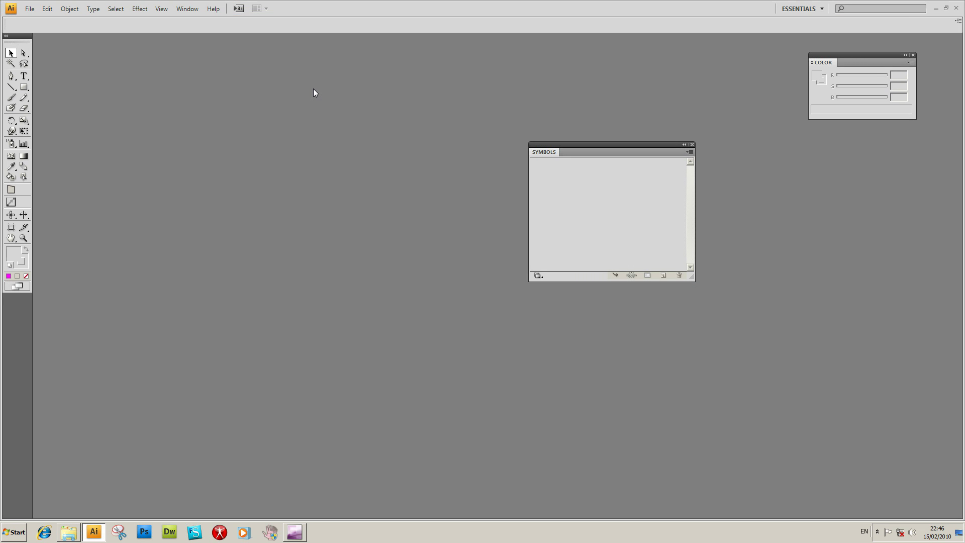
pyautogui.click(29, 9)
pyautogui.click(32, 19)
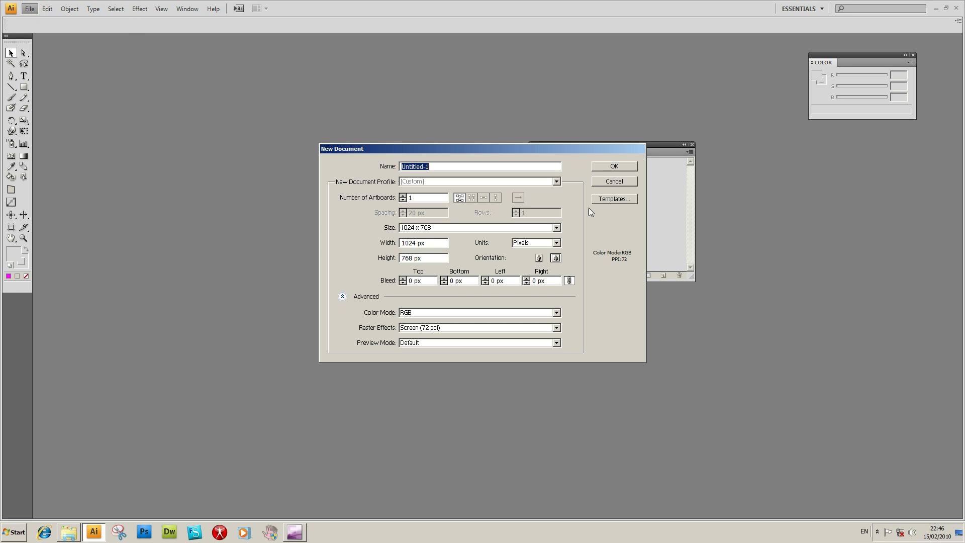
pyautogui.click(623, 168)
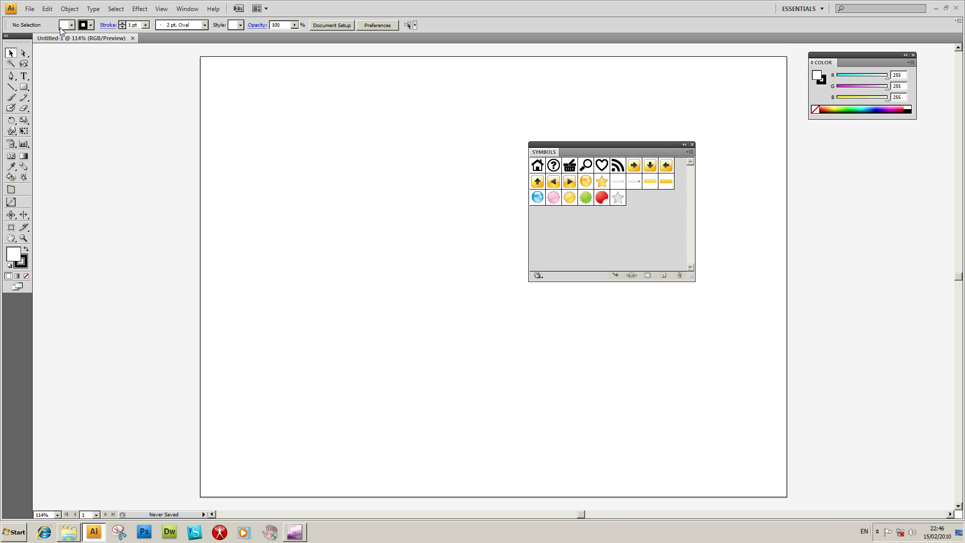
# Run Object > Filters > AVP <Create> > Spiral... and move the plugin dialog aside
pyautogui.click(70, 9)
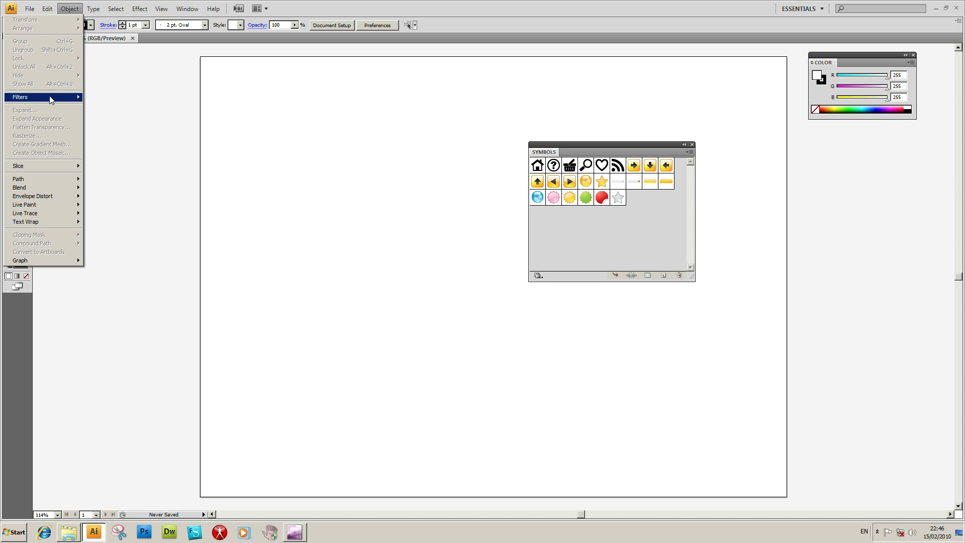
pyautogui.moveTo(50, 99)
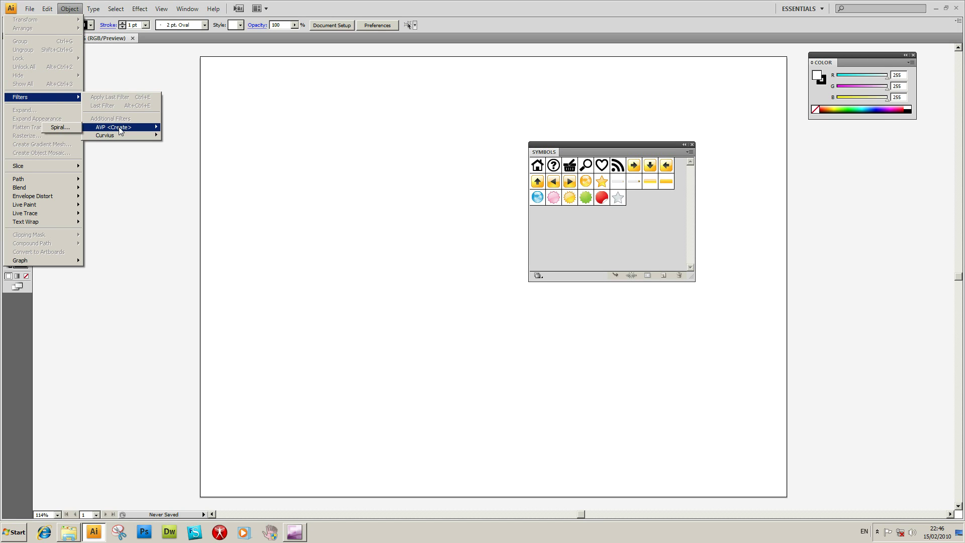
pyautogui.moveTo(62, 9)
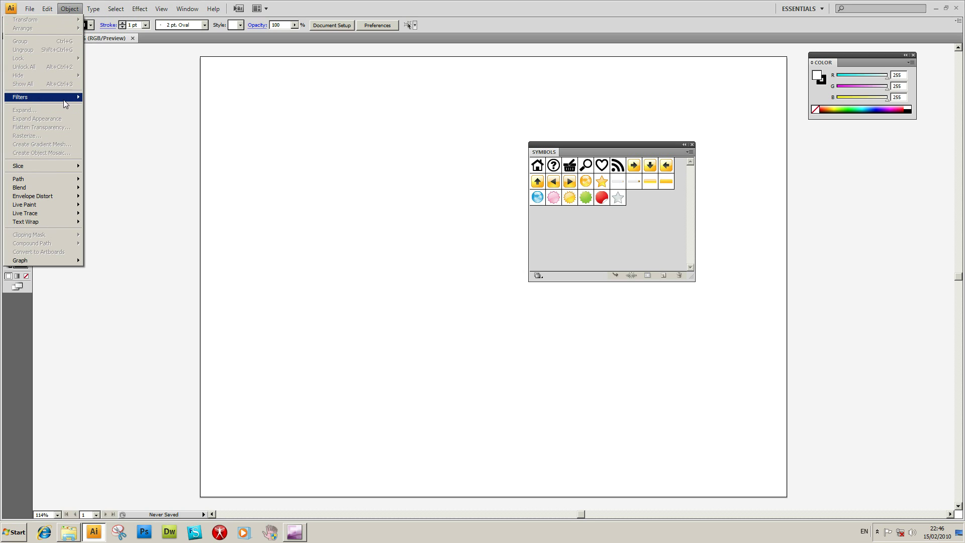
pyautogui.moveTo(135, 127)
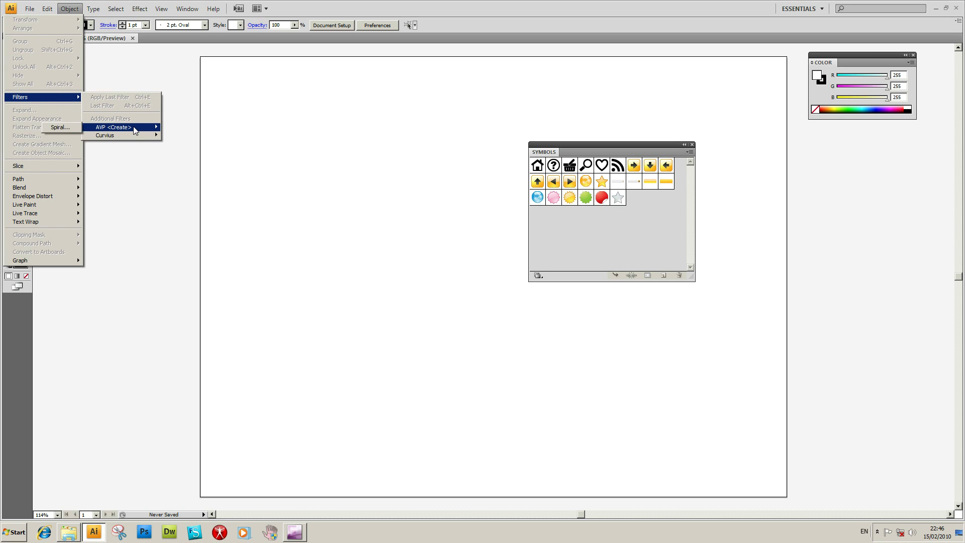
pyautogui.click(58, 129)
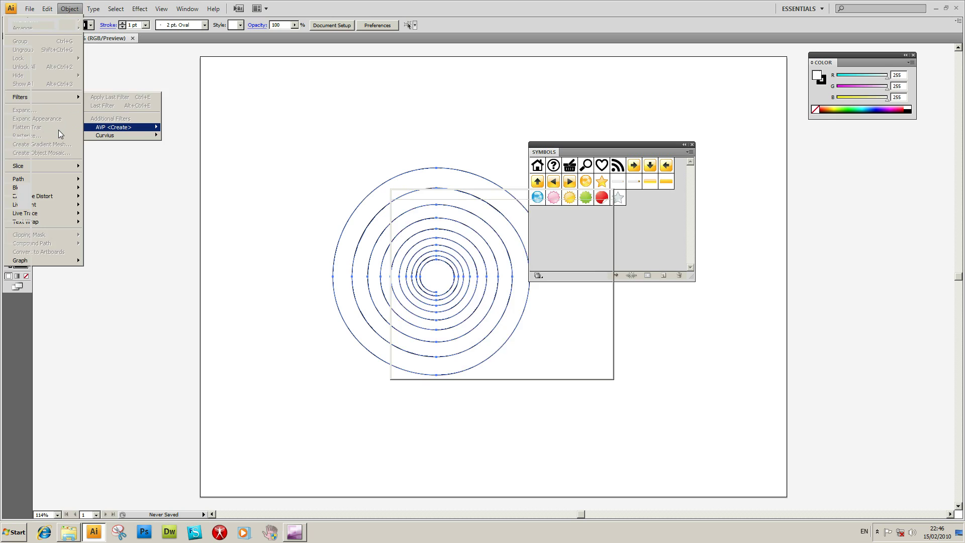
pyautogui.moveTo(484, 196); pyautogui.dragTo(623, 149)
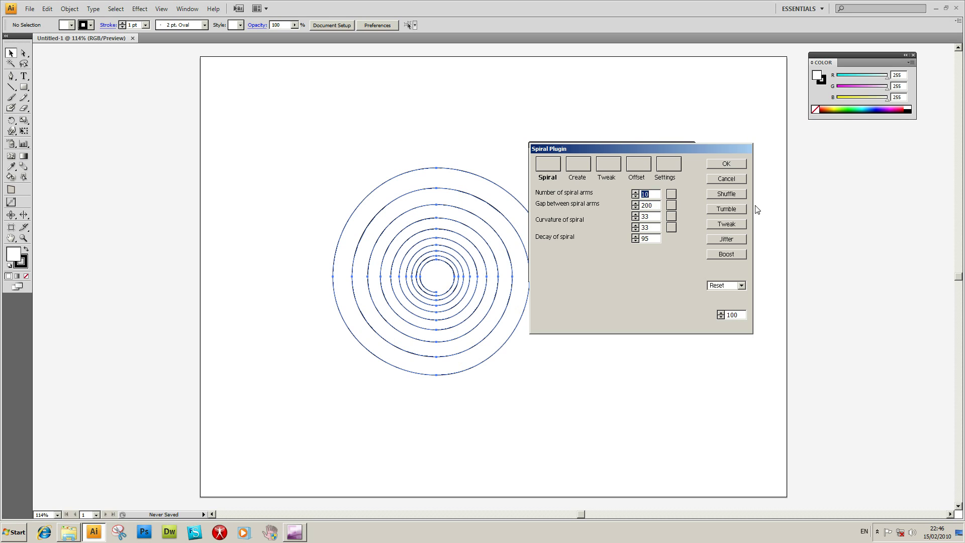
# Tumble the spiral settings repeatedly until a square spiral appears
pyautogui.click(743, 213)
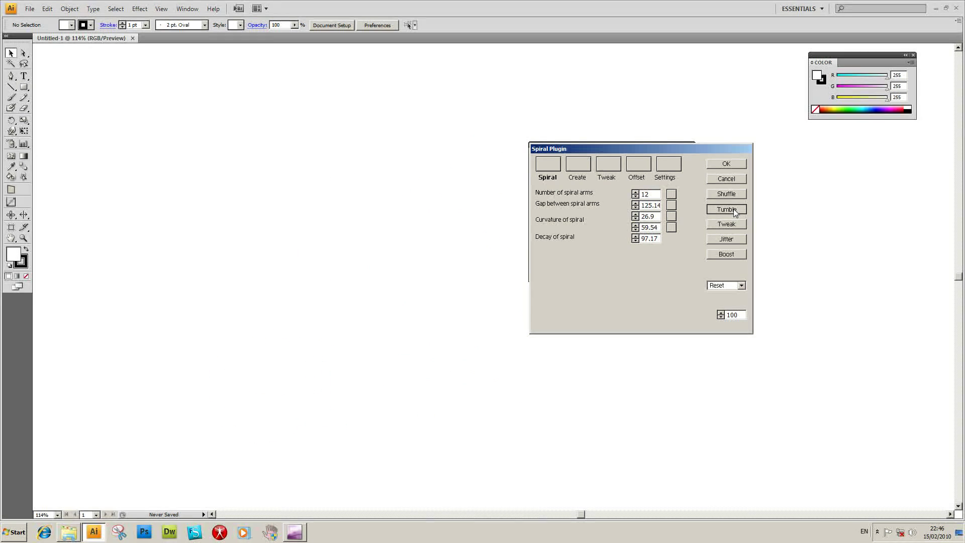
pyautogui.click(734, 210)
pyautogui.click(734, 210)
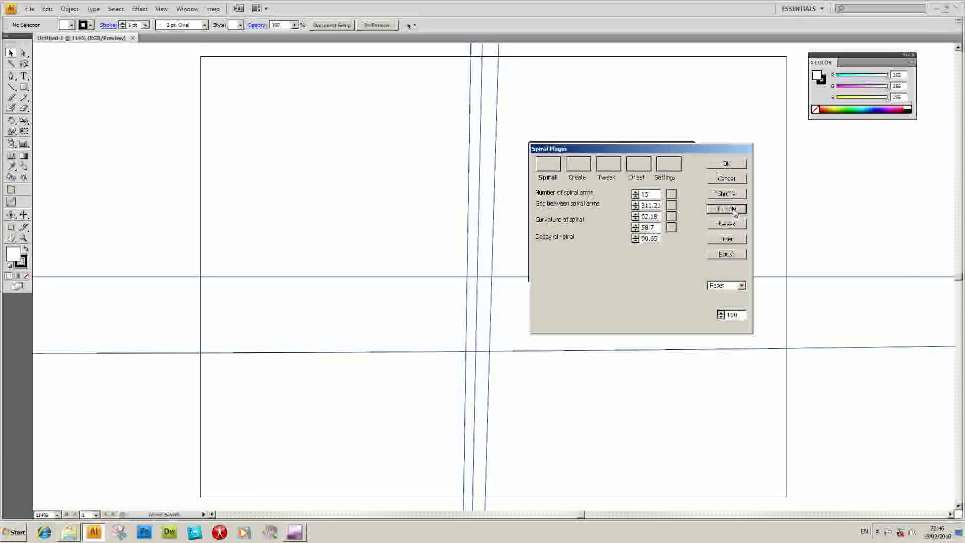
pyautogui.click(733, 210)
pyautogui.click(734, 210)
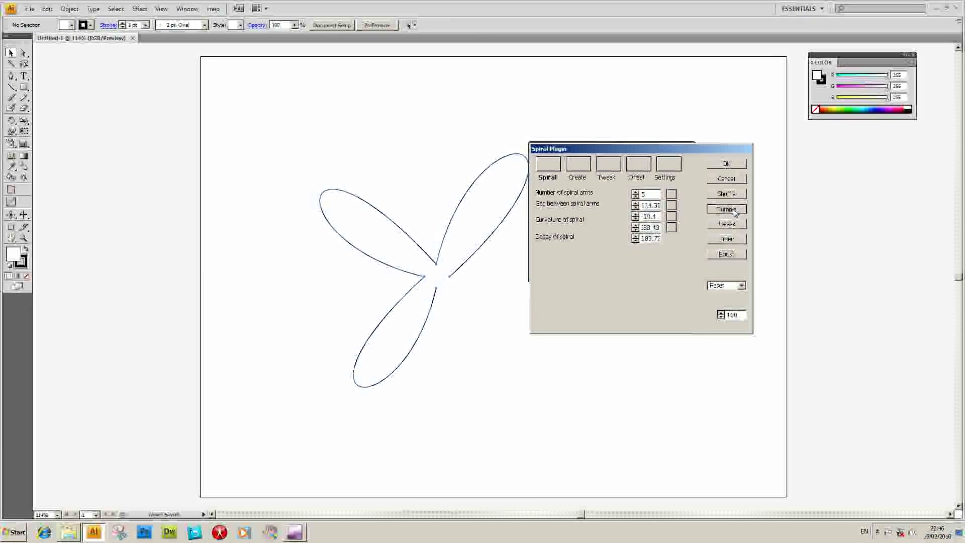
pyautogui.click(734, 210)
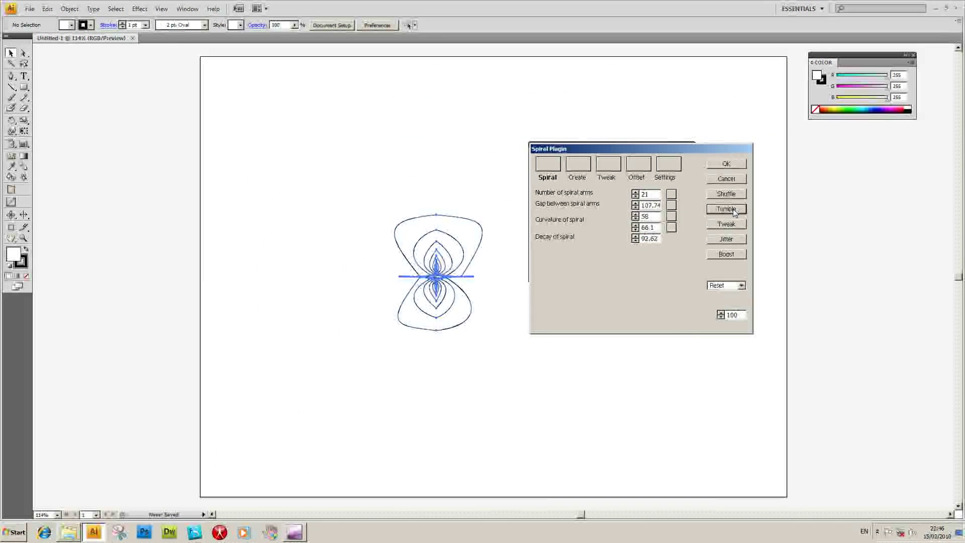
pyautogui.click(734, 210)
# Tweak the square spiral until it has 9 arms, gap 136.42, curvature 16, decay 93.51
pyautogui.click(730, 225)
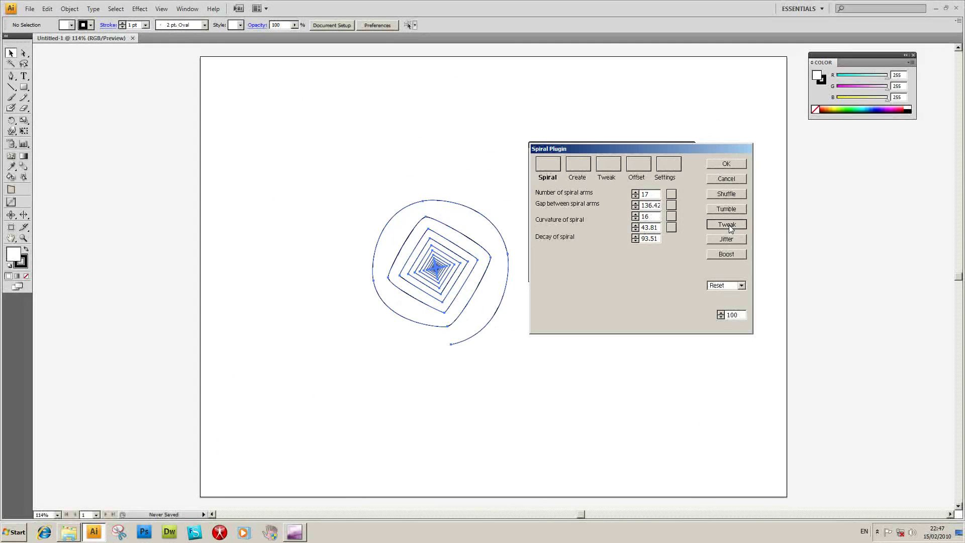
pyautogui.click(730, 224)
pyautogui.click(731, 225)
pyautogui.click(730, 225)
pyautogui.click(731, 225)
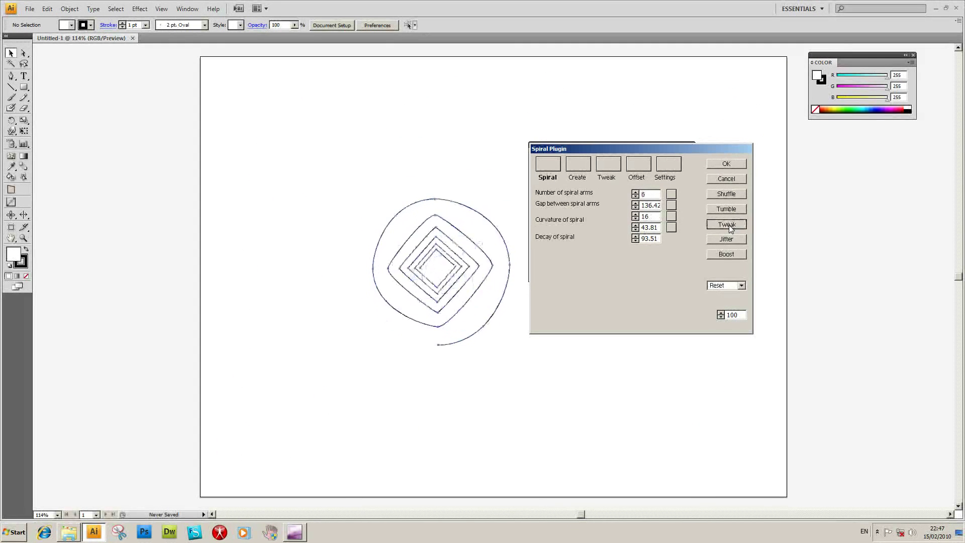
pyautogui.click(731, 225)
pyautogui.click(730, 224)
pyautogui.click(730, 224)
pyautogui.click(730, 225)
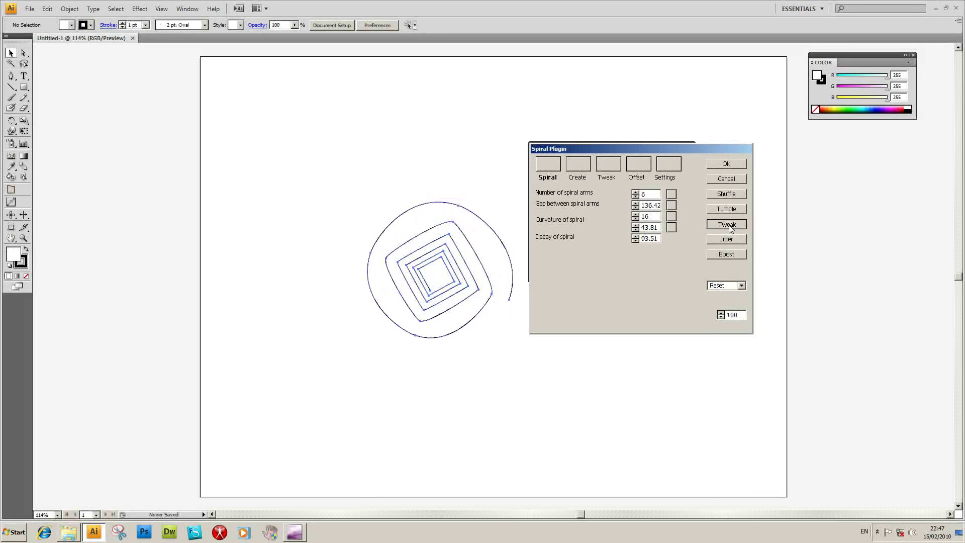
pyautogui.click(731, 224)
pyautogui.click(730, 225)
pyautogui.click(731, 225)
pyautogui.click(730, 225)
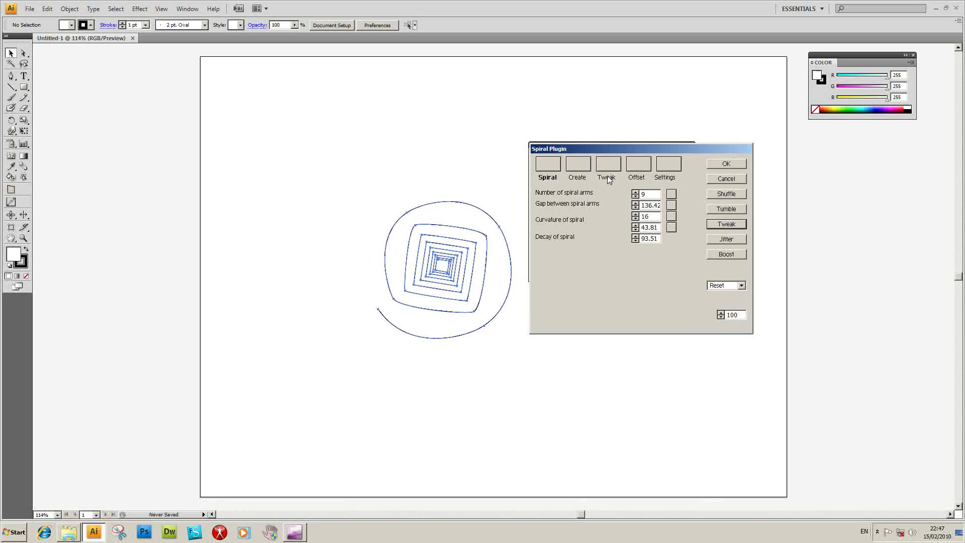
# Set spiral placement to 'Randomized vertically (but use current horizontal)'
pyautogui.click(573, 176)
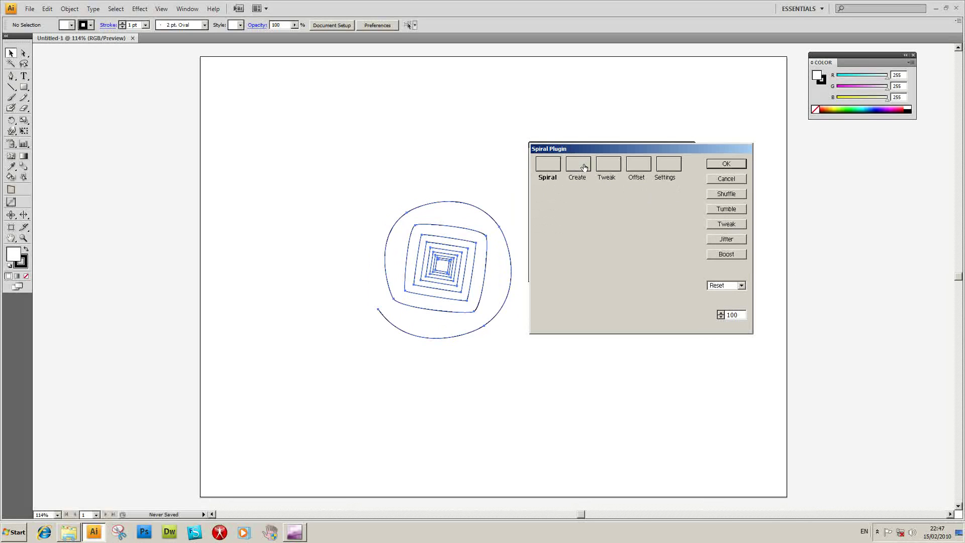
pyautogui.click(586, 189)
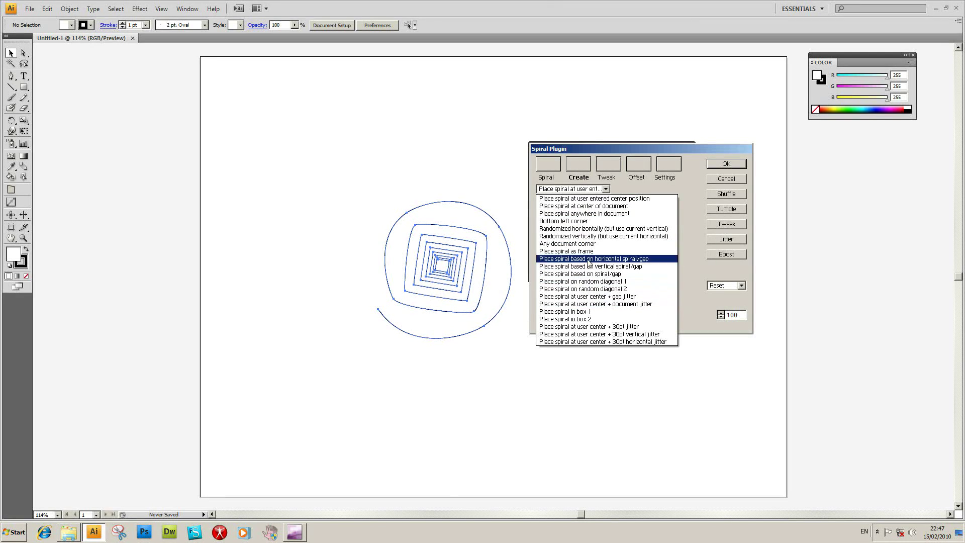
pyautogui.click(587, 244)
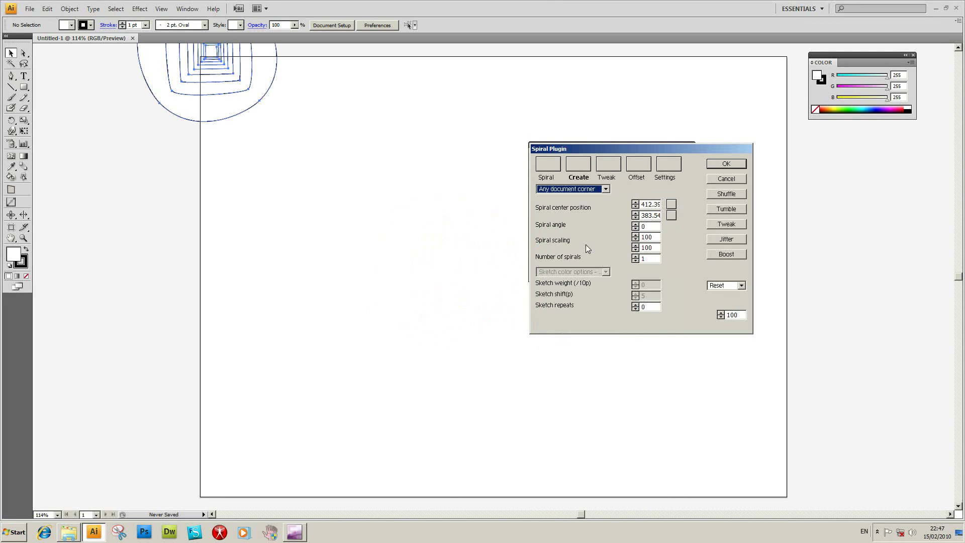
pyautogui.click(571, 191)
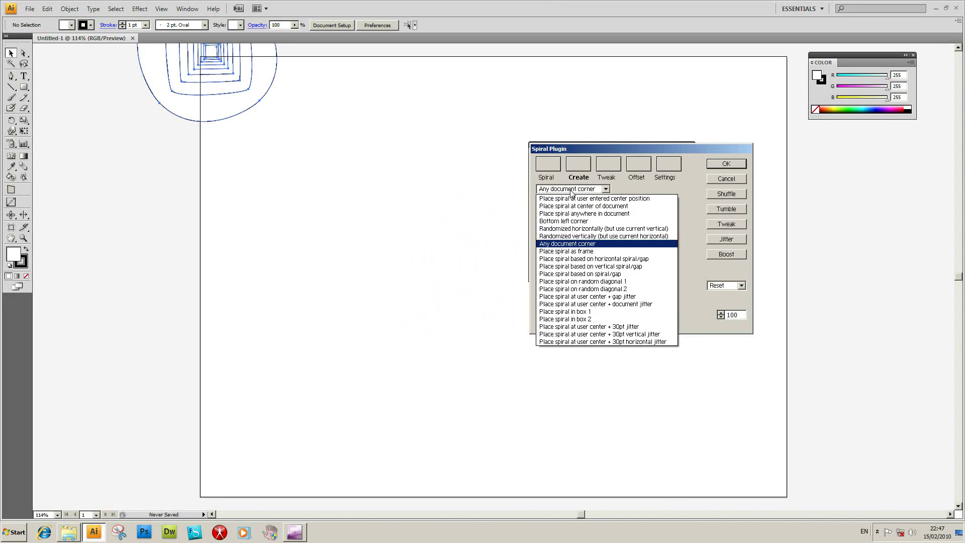
pyautogui.click(579, 236)
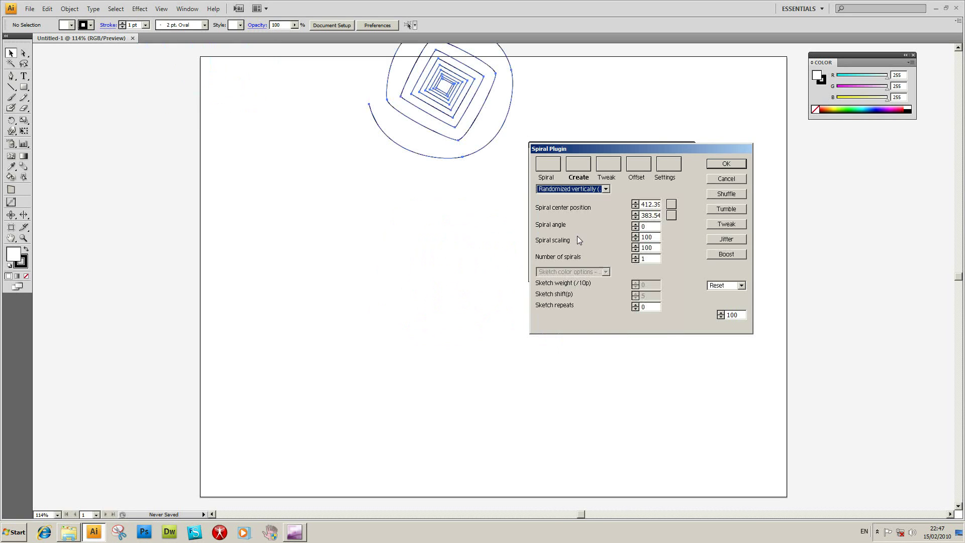
# Shuffle the spiral several times to reposition it in the artboard's upper middle
pyautogui.click(728, 197)
pyautogui.click(729, 198)
pyautogui.click(729, 198)
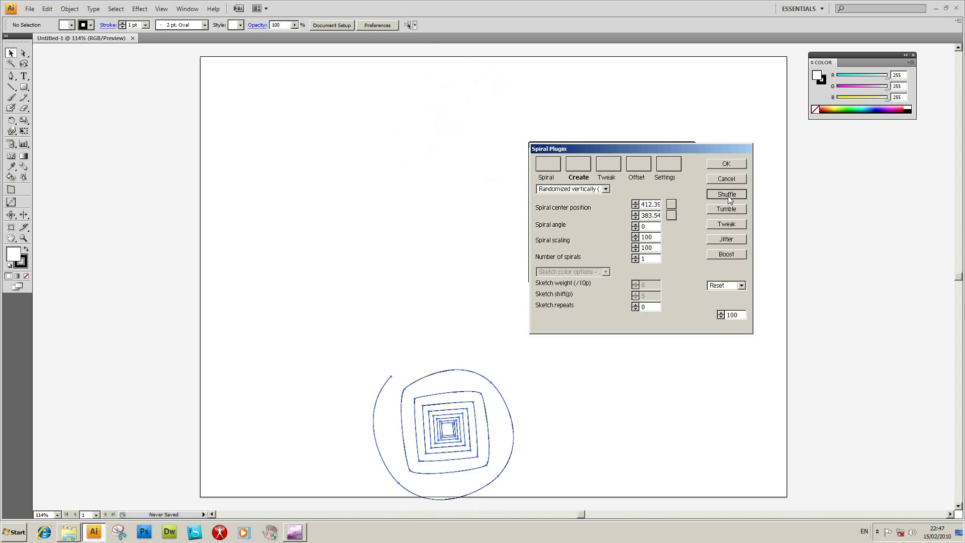
pyautogui.click(729, 198)
pyautogui.click(729, 199)
pyautogui.click(729, 198)
pyautogui.click(729, 198)
pyautogui.click(729, 198)
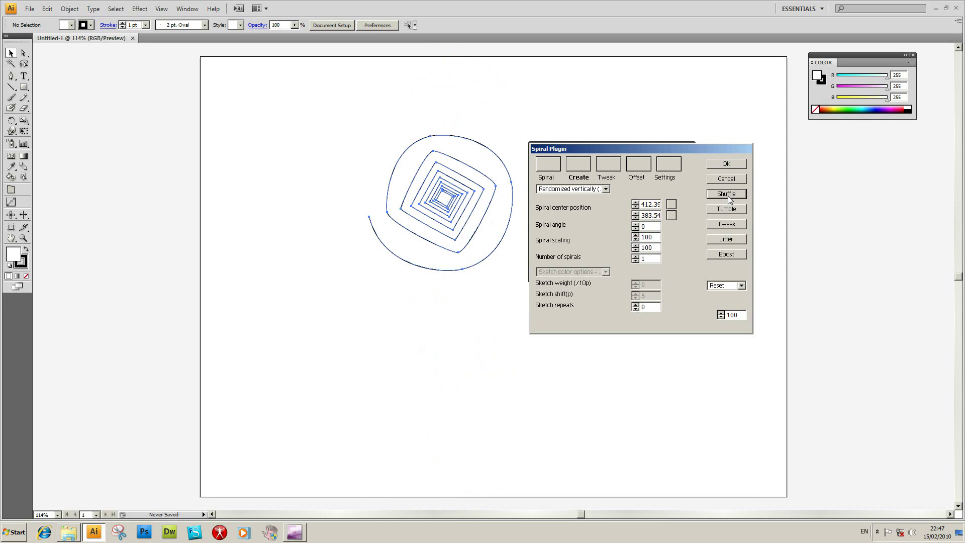
# Step through the presets from Thin down to Abstract 2, filling the artboard with 50 spirals
pyautogui.click(731, 285)
pyautogui.click(724, 50)
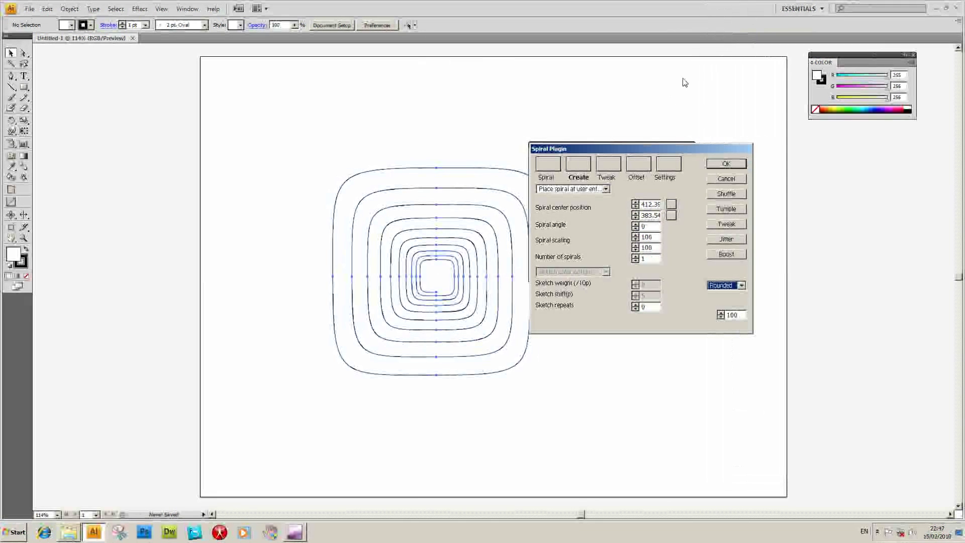
pyautogui.press('Down')
pyautogui.press('Down')
pyautogui.press('Down')
pyautogui.press('Down')
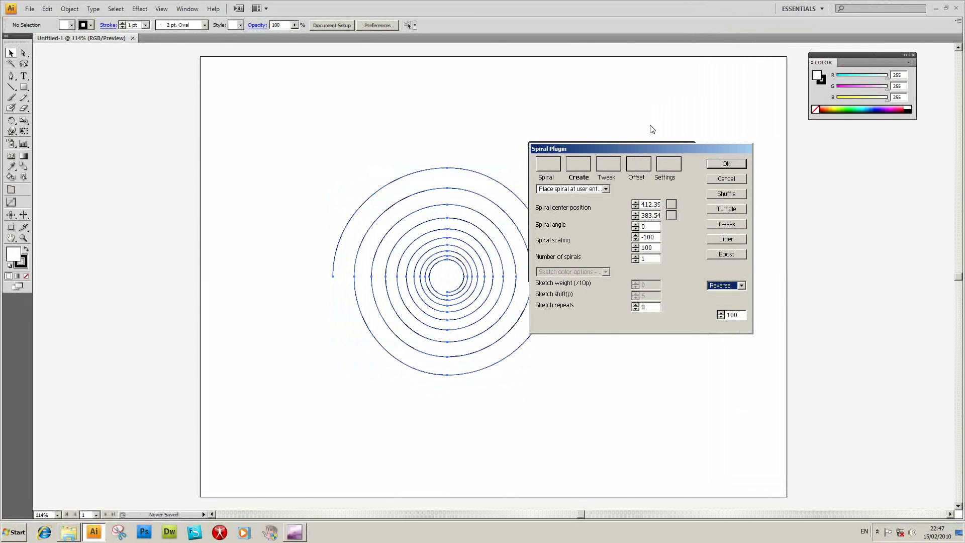
pyautogui.press('Down')
pyautogui.press('Down')
pyautogui.press('Down')
pyautogui.press('Down')
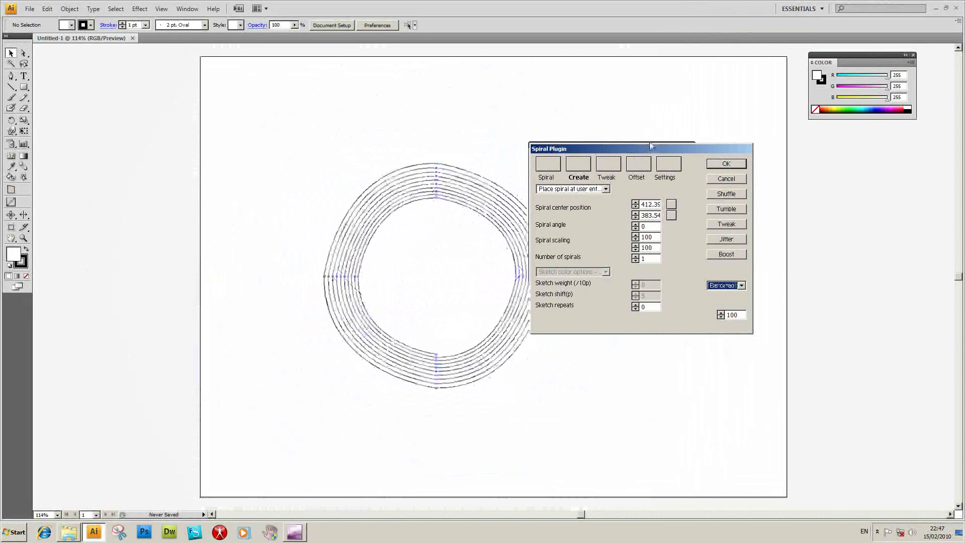
pyautogui.press('Down')
pyautogui.press('Down')
pyautogui.press('Down')
pyautogui.press('Down')
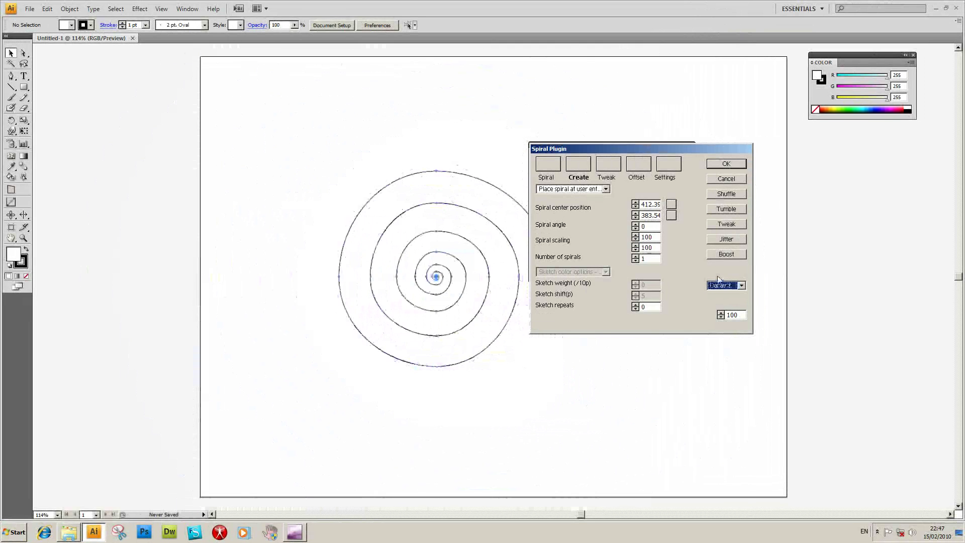
pyautogui.press('Down')
pyautogui.press('Down')
pyautogui.press('Down')
pyautogui.press('Down')
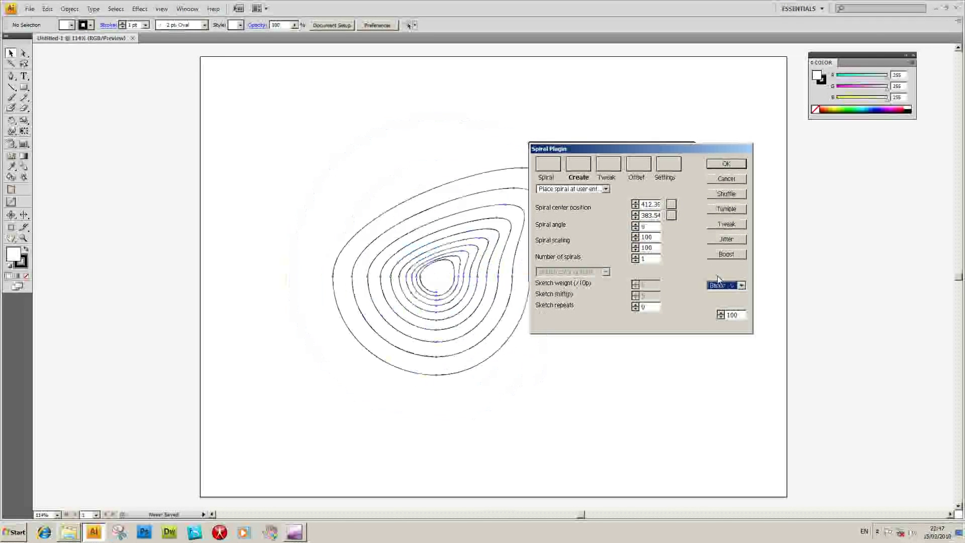
pyautogui.press('Down')
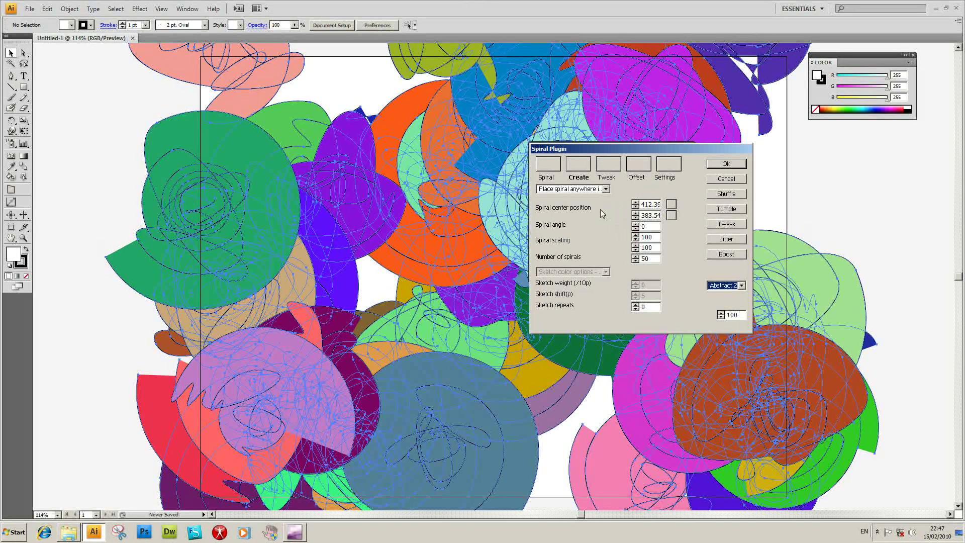
# View the Spiral tab, then the Settings tab showing Fill, Abstract and Angle ticked
pyautogui.click(546, 165)
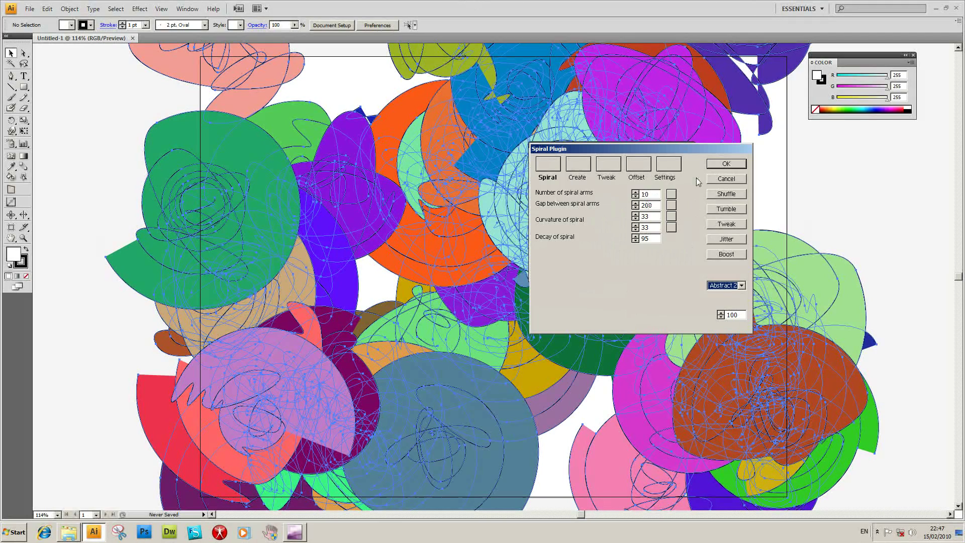
pyautogui.click(668, 165)
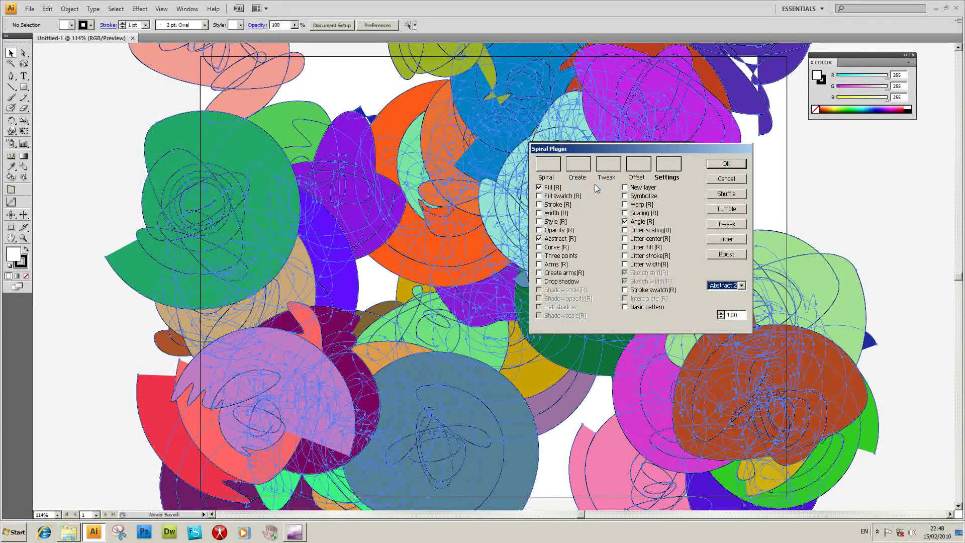
# Lower the spin-box value from 100 to 93
pyautogui.click(721, 317)
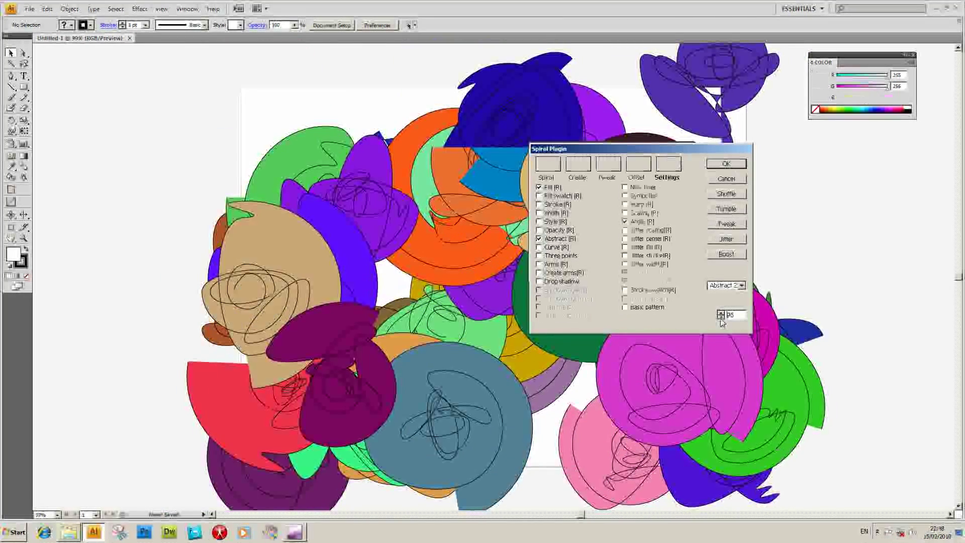
pyautogui.click(721, 317)
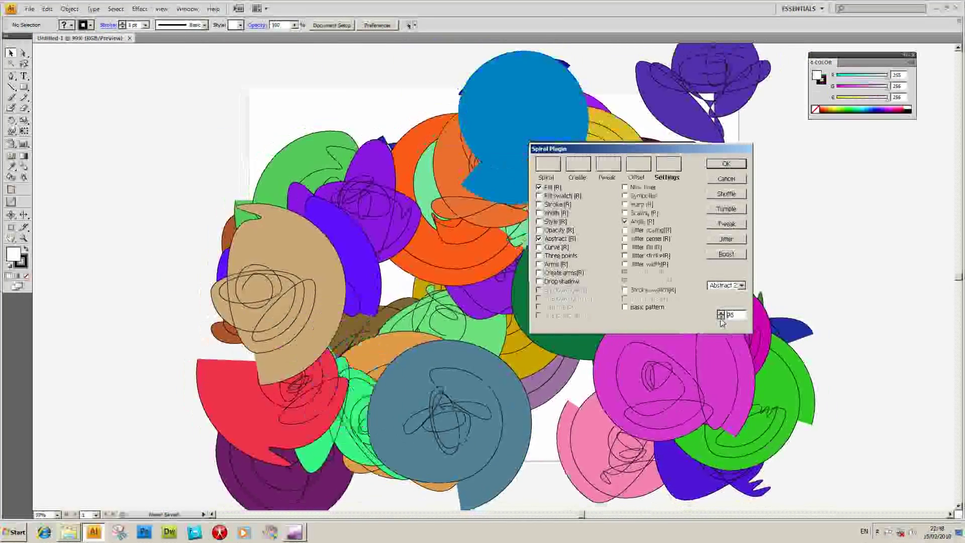
pyautogui.click(721, 317)
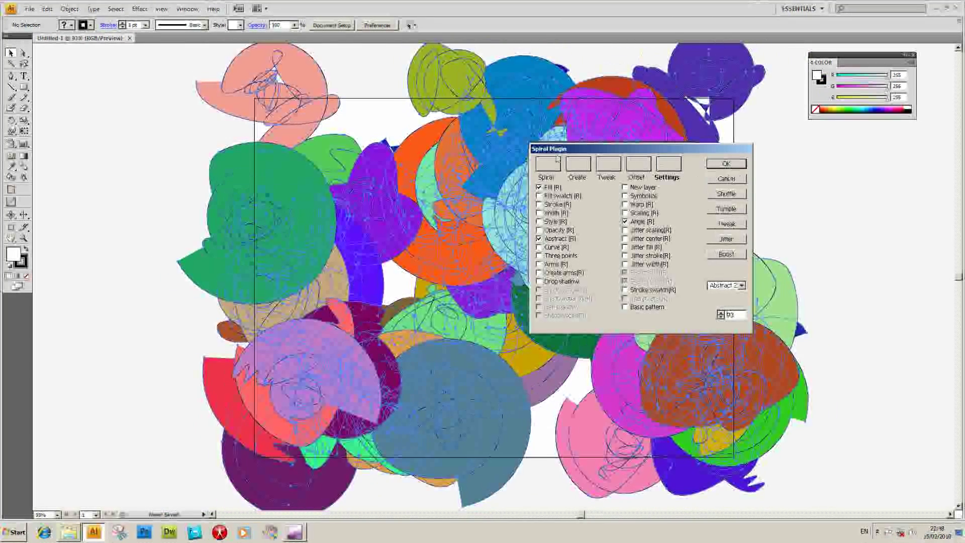
# Choose Spiral structure 04 in the Tweak tab and apply the spirals to the artboard
pyautogui.click(607, 168)
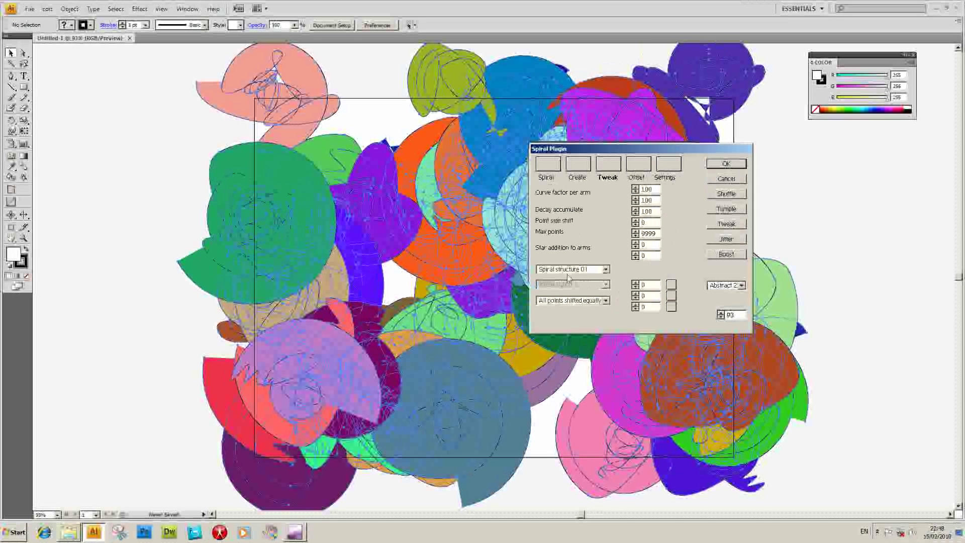
pyautogui.click(576, 269)
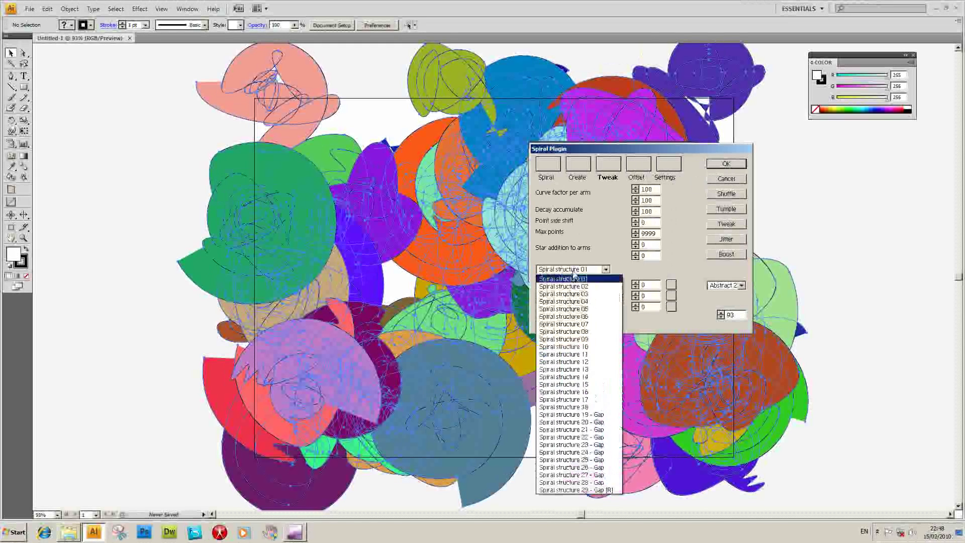
pyautogui.click(571, 416)
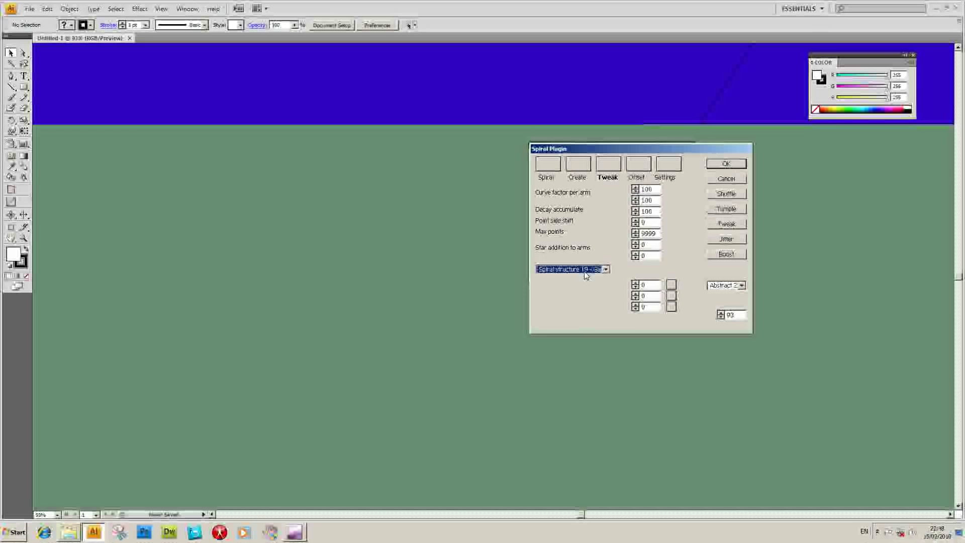
pyautogui.click(573, 270)
pyautogui.click(576, 309)
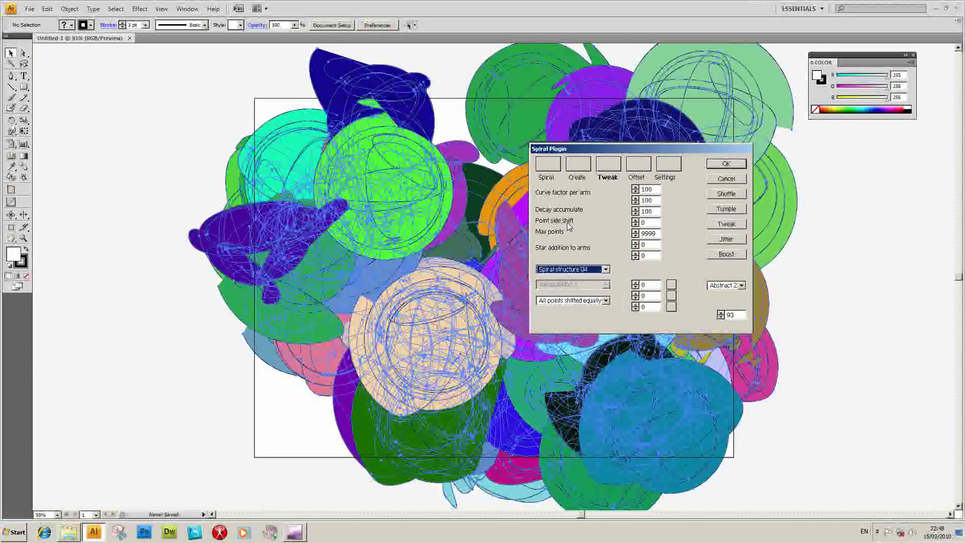
pyautogui.click(728, 166)
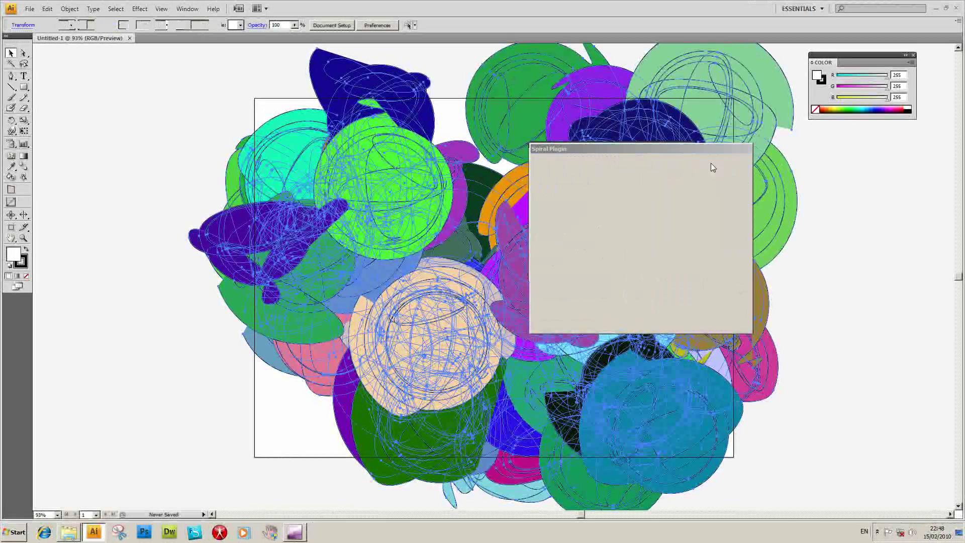
# Drag the peach spiral off the artboard's left edge, then fill it red with a 5 pt green stroke
pyautogui.click(192, 84)
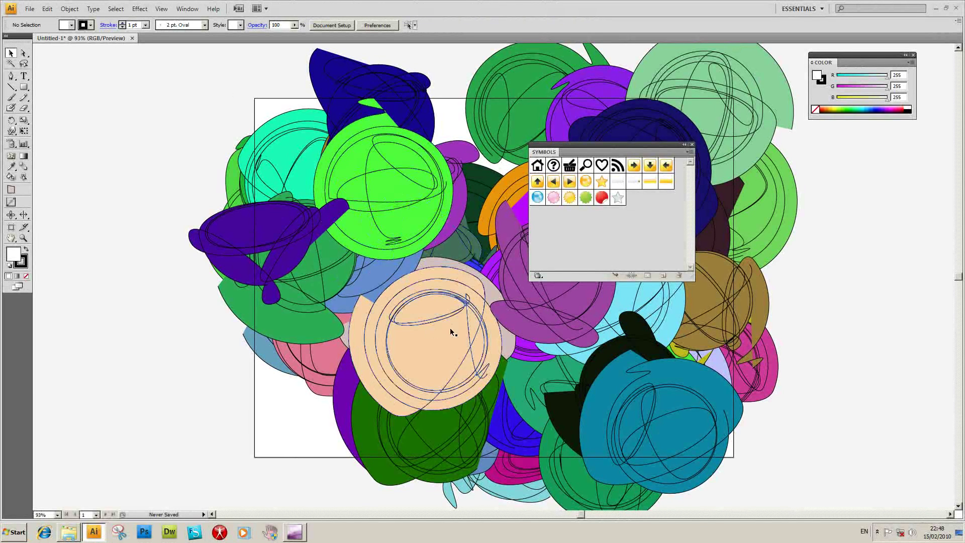
pyautogui.moveTo(450, 328); pyautogui.dragTo(157, 350)
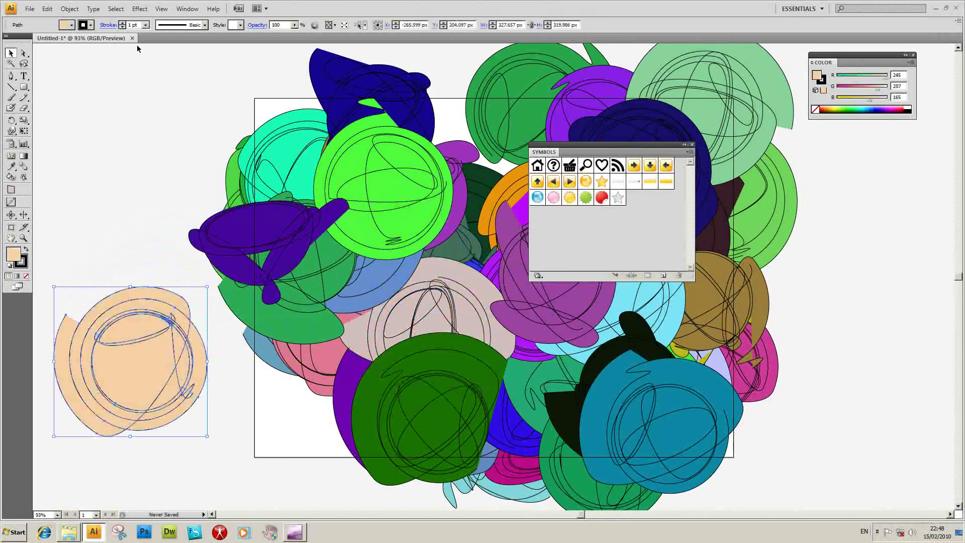
pyautogui.click(72, 25)
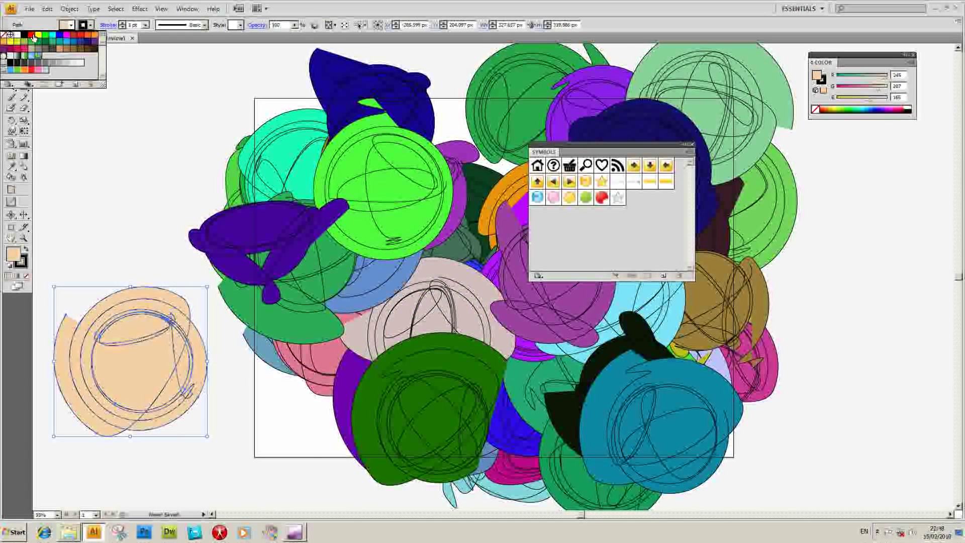
pyautogui.click(31, 34)
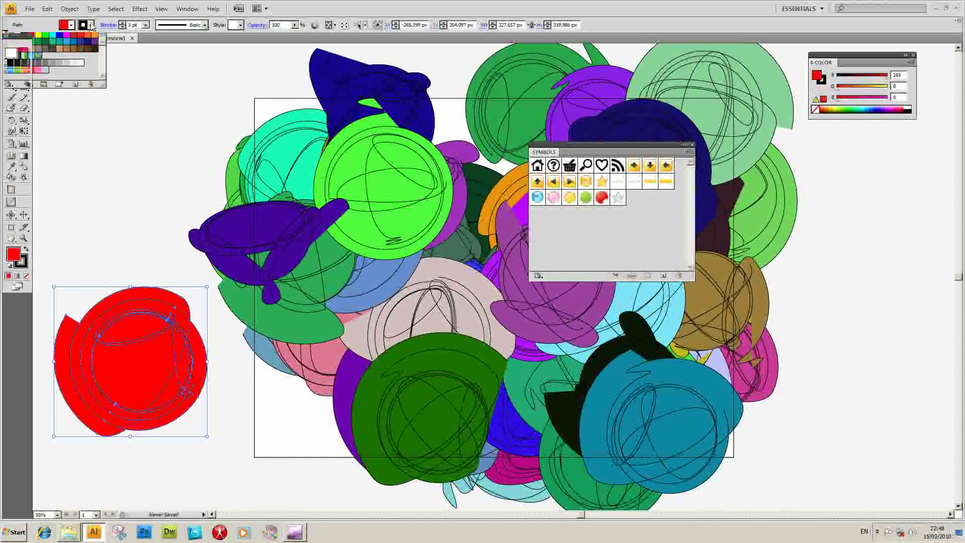
pyautogui.click(45, 38)
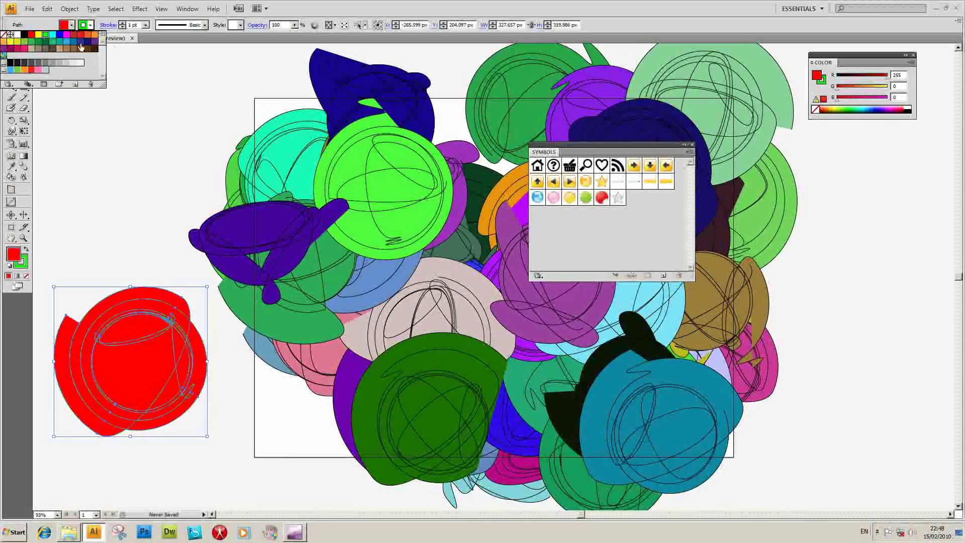
pyautogui.click(146, 25)
pyautogui.click(133, 83)
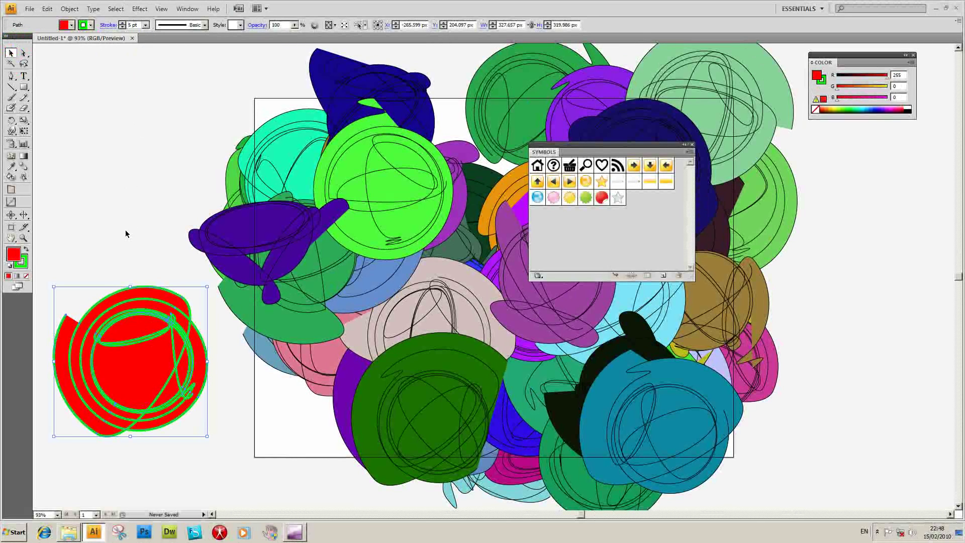
pyautogui.click(126, 231)
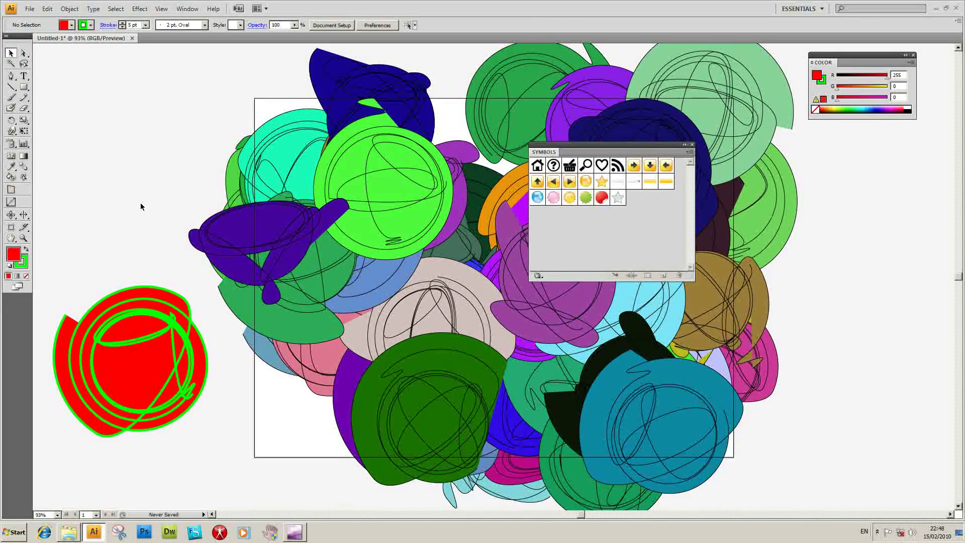